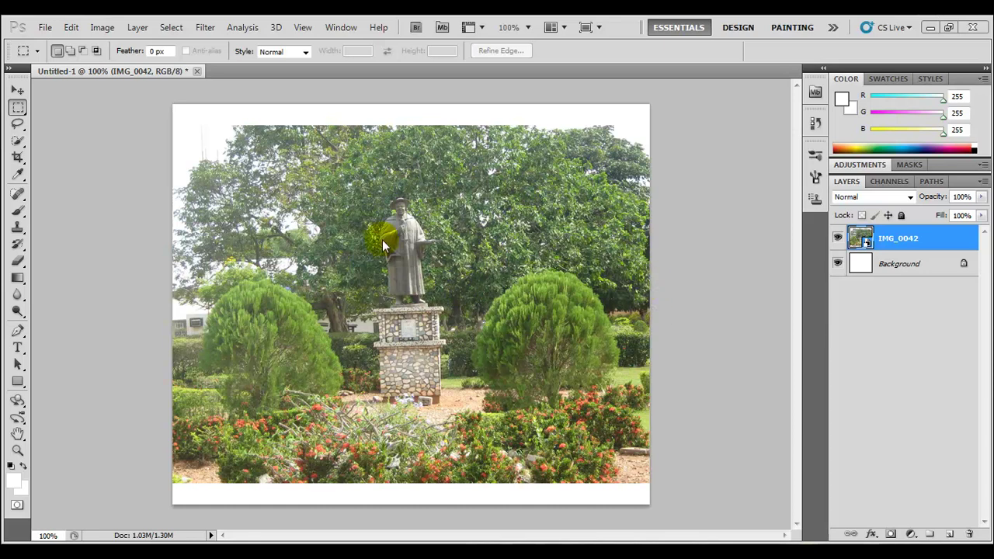
# Step: Select the statue with the Rectangular Marquee tool and crop the image to that selection
pyautogui.click(18, 110)
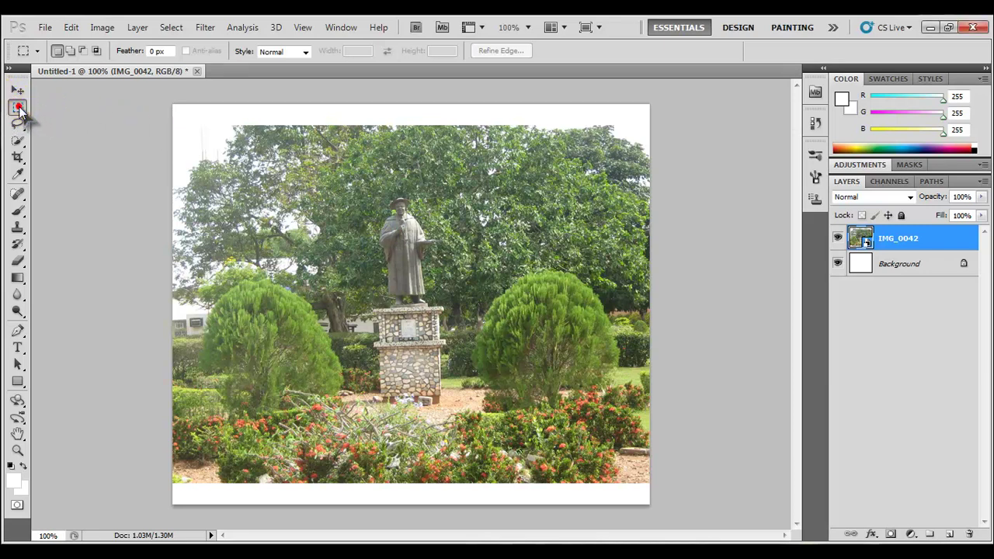
pyautogui.rightClick(18, 107)
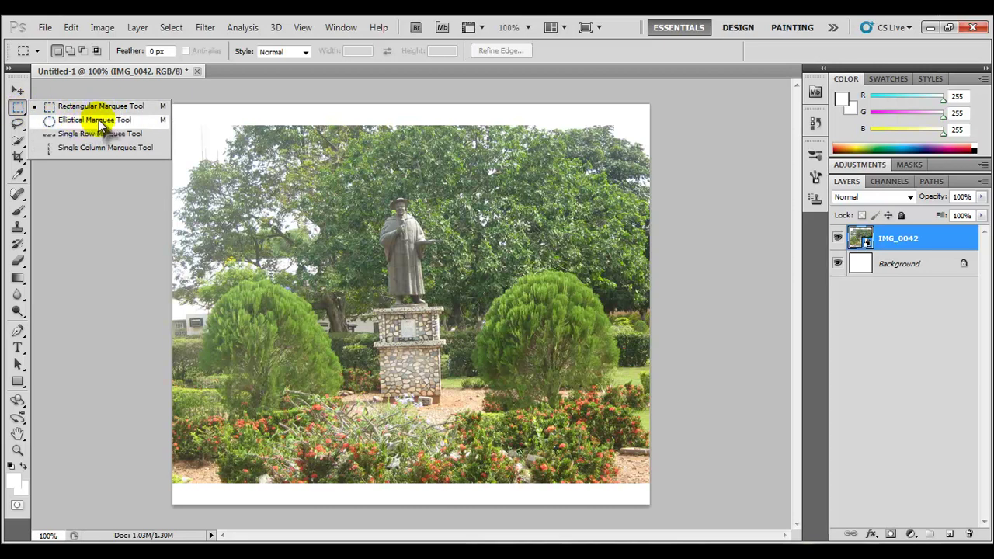
pyautogui.click(91, 108)
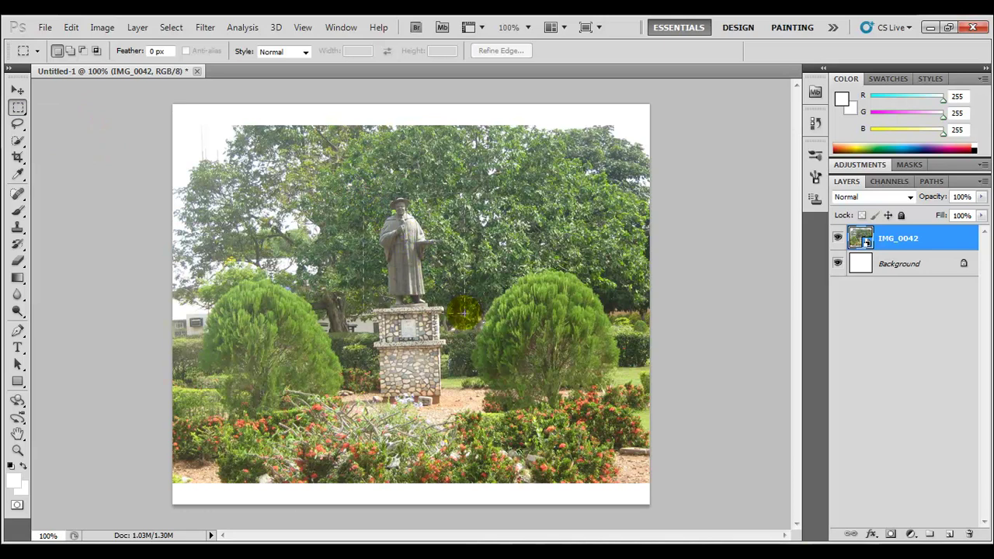
pyautogui.moveTo(461, 313); pyautogui.dragTo(457, 314)
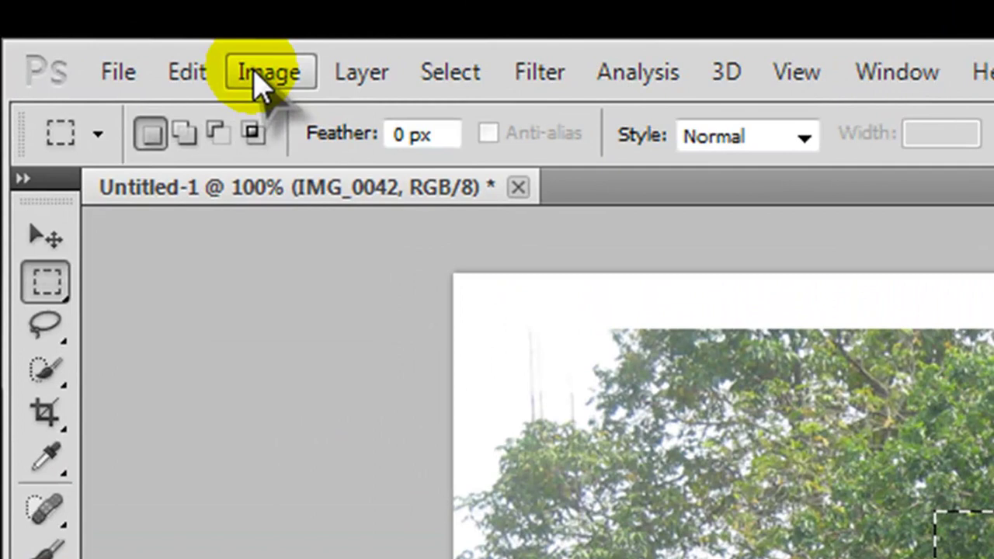
pyautogui.click(264, 72)
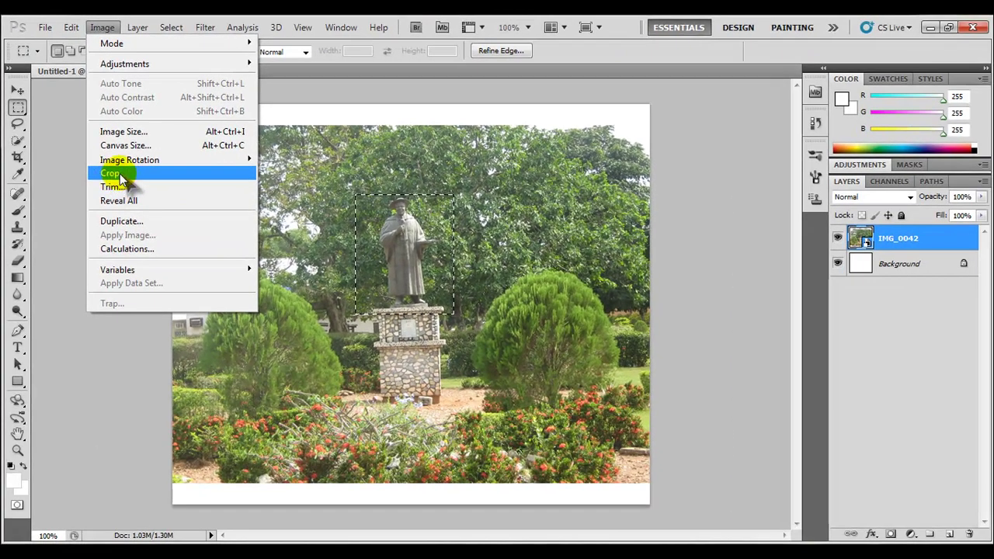
pyautogui.click(112, 173)
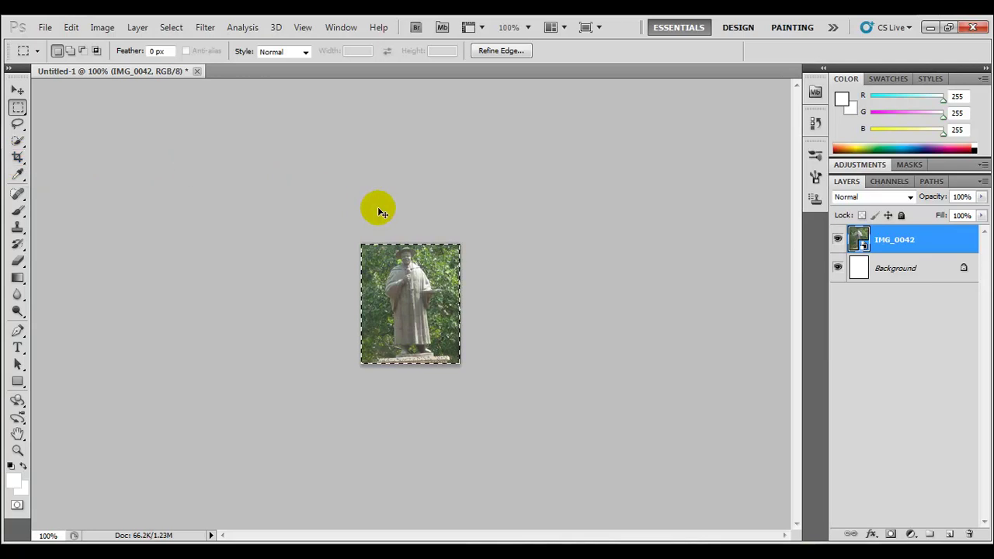
# Step: Undo the marquee crop and clear the selection around the statue
pyautogui.hotkey('ctrl', 'z')
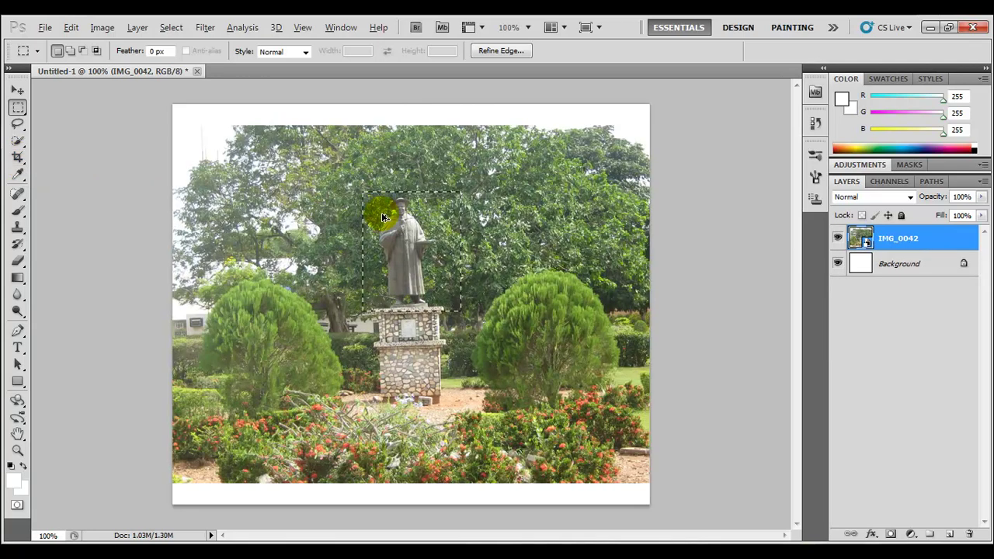
pyautogui.click(382, 218)
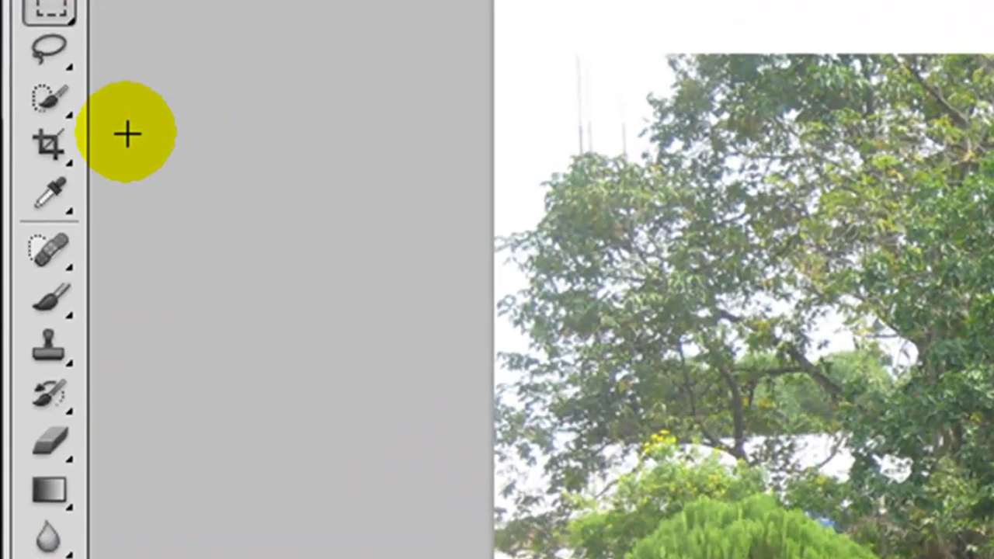
# Step: Draw a crop frame around the statue with the Crop tool, from above its head to its base
pyautogui.click(45, 145)
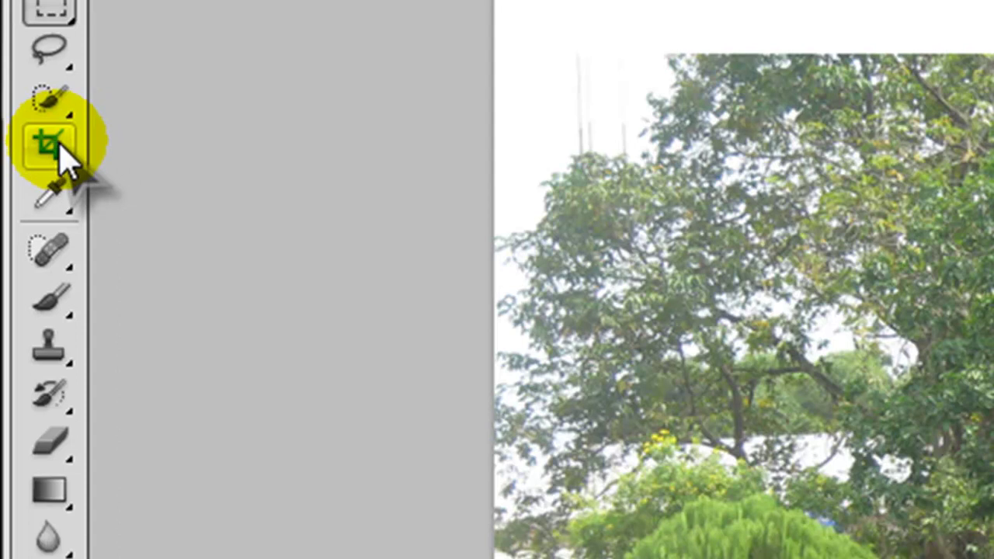
pyautogui.moveTo(60, 146); pyautogui.dragTo(204, 149)
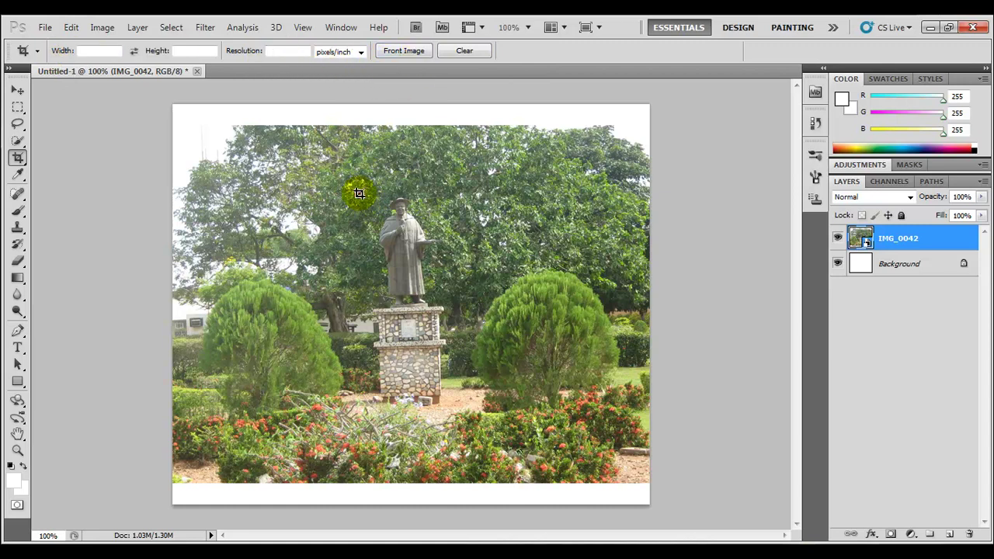
pyautogui.moveTo(369, 205); pyautogui.dragTo(450, 303)
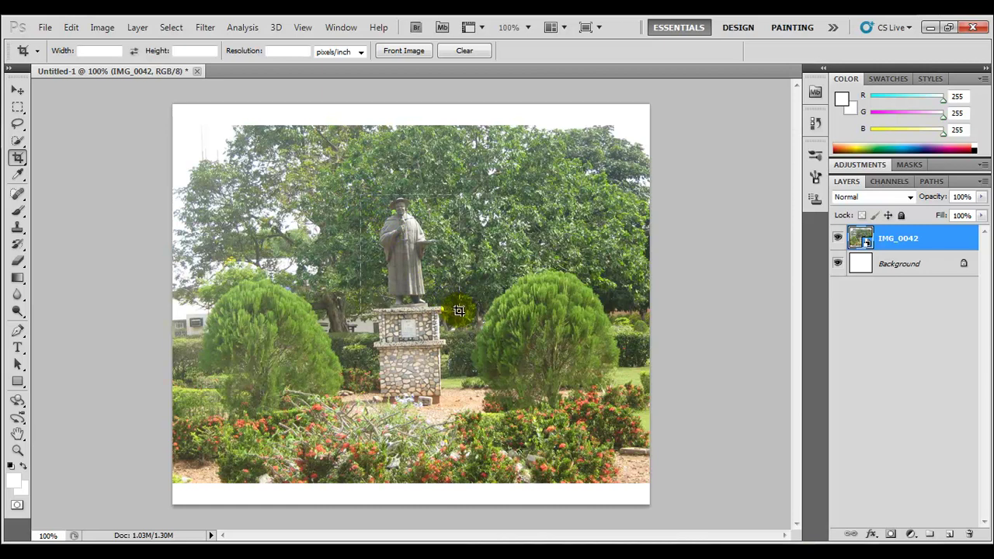
pyautogui.moveTo(459, 311); pyautogui.dragTo(461, 312)
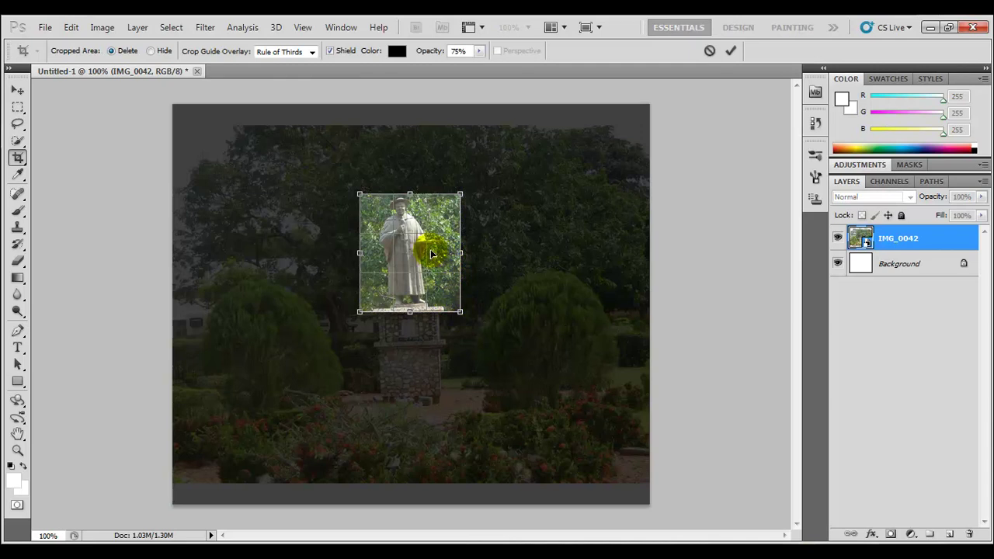
# Step: Shift the crop frame slightly and extend it on both sides and upward into the surrounding trees
pyautogui.click(400, 251)
pyautogui.moveTo(402, 222); pyautogui.dragTo(394, 220)
pyautogui.moveTo(456, 251); pyautogui.dragTo(506, 253)
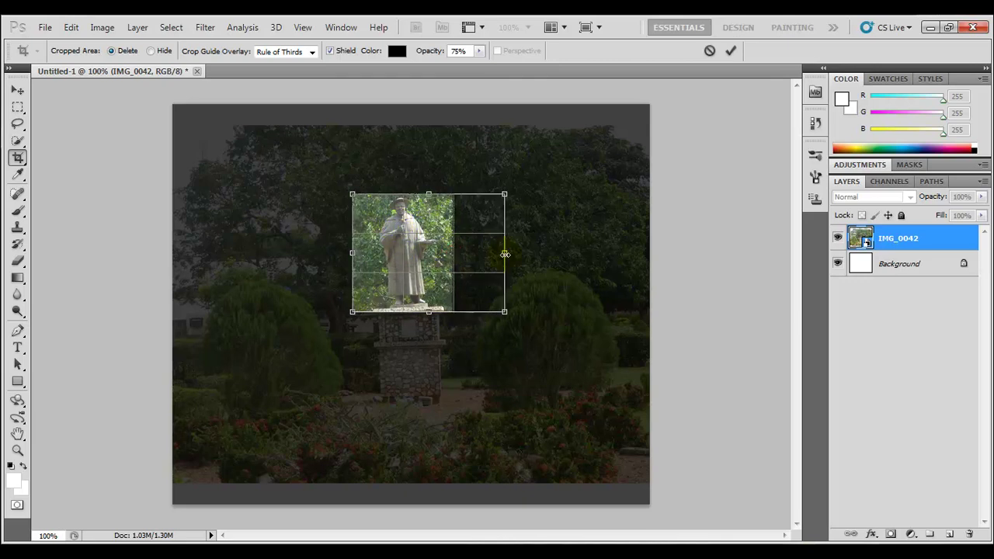
pyautogui.moveTo(351, 252); pyautogui.dragTo(267, 252)
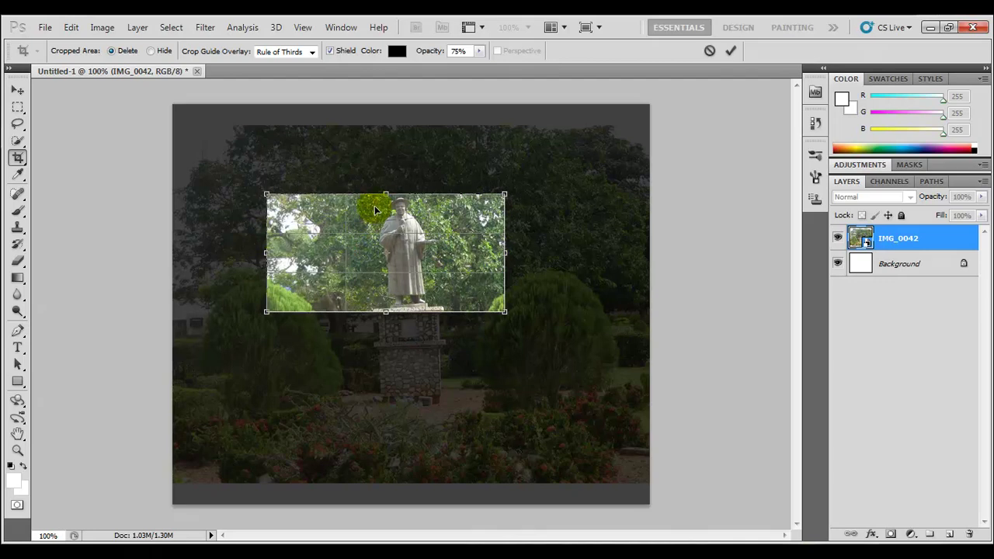
pyautogui.moveTo(386, 194); pyautogui.dragTo(396, 161)
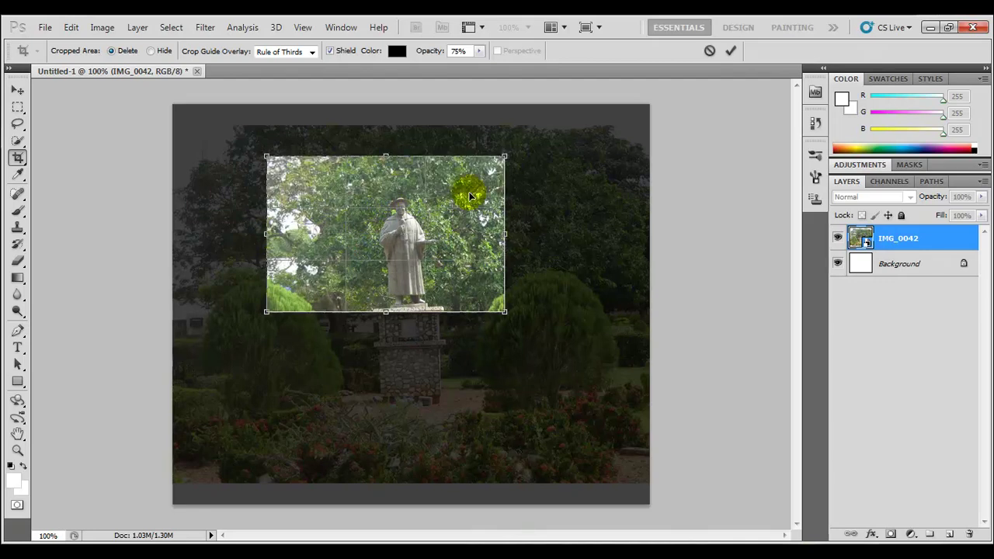
# Step: Tighten the crop frame's side and upper edges so that it closely encloses only the statue
pyautogui.moveTo(506, 225); pyautogui.dragTo(444, 245)
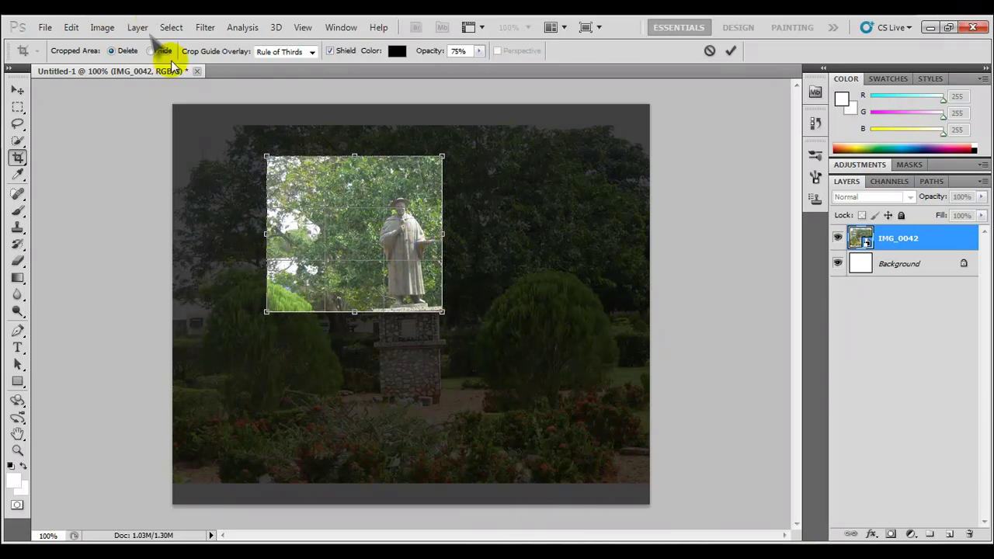
pyautogui.moveTo(266, 233); pyautogui.dragTo(374, 233)
pyautogui.moveTo(407, 158); pyautogui.dragTo(407, 194)
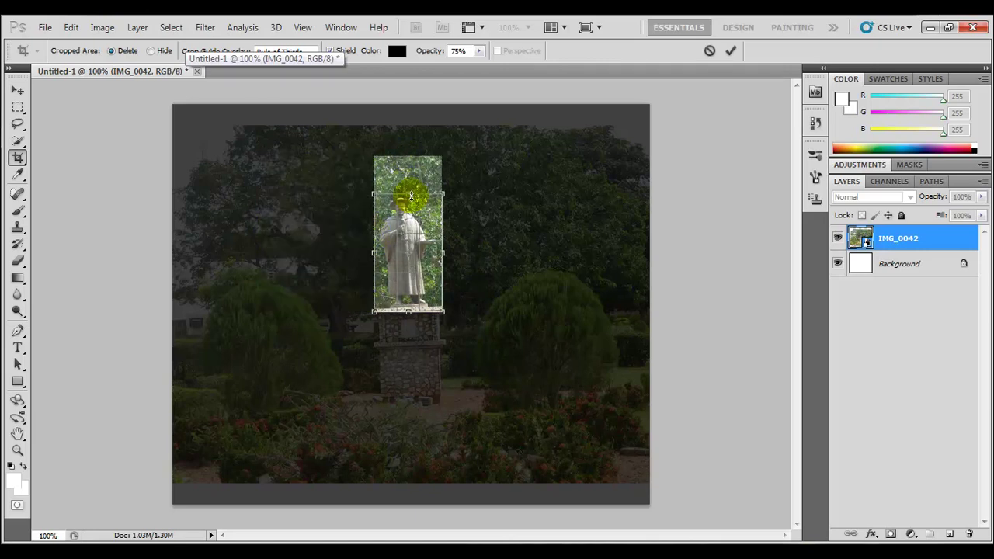
pyautogui.moveTo(407, 314); pyautogui.dragTo(407, 313)
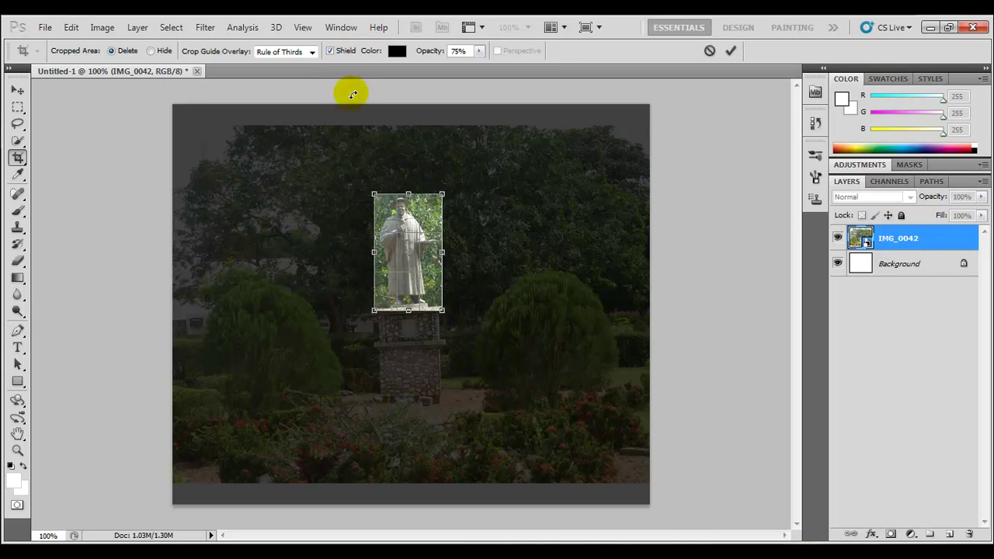
# Step: Turn the crop shield off and on again, and change its color to cyan (#15e4e2)
pyautogui.click(330, 50)
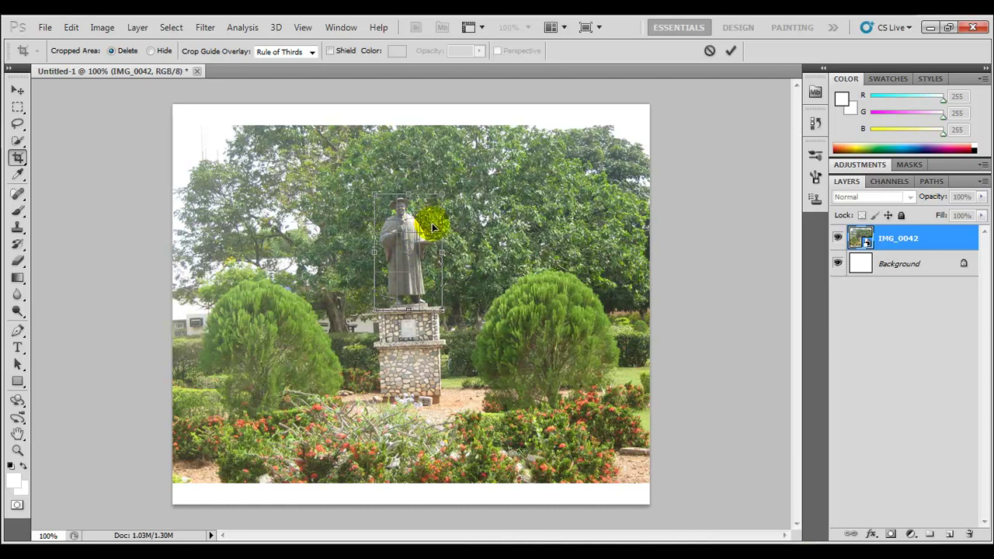
pyautogui.click(330, 51)
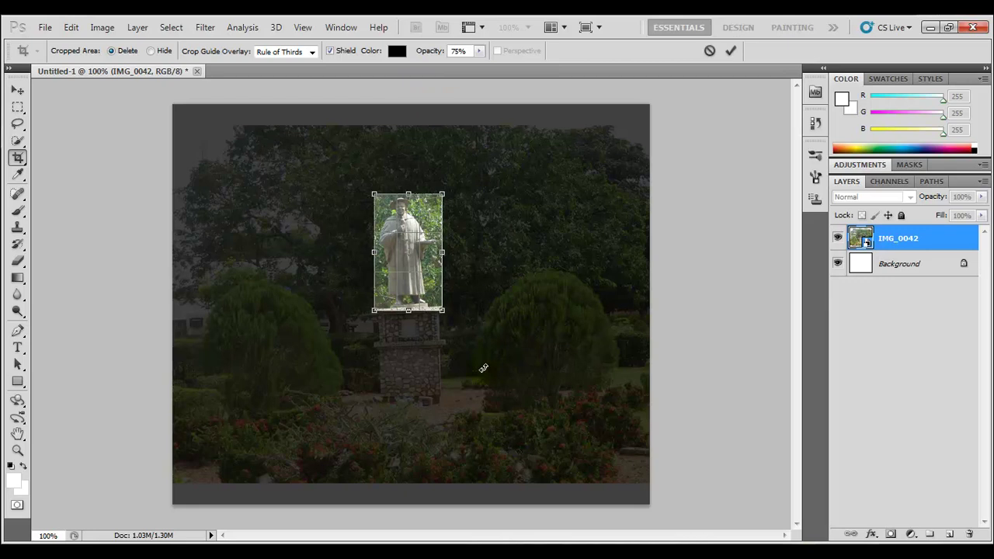
pyautogui.click(396, 50)
pyautogui.click(512, 257)
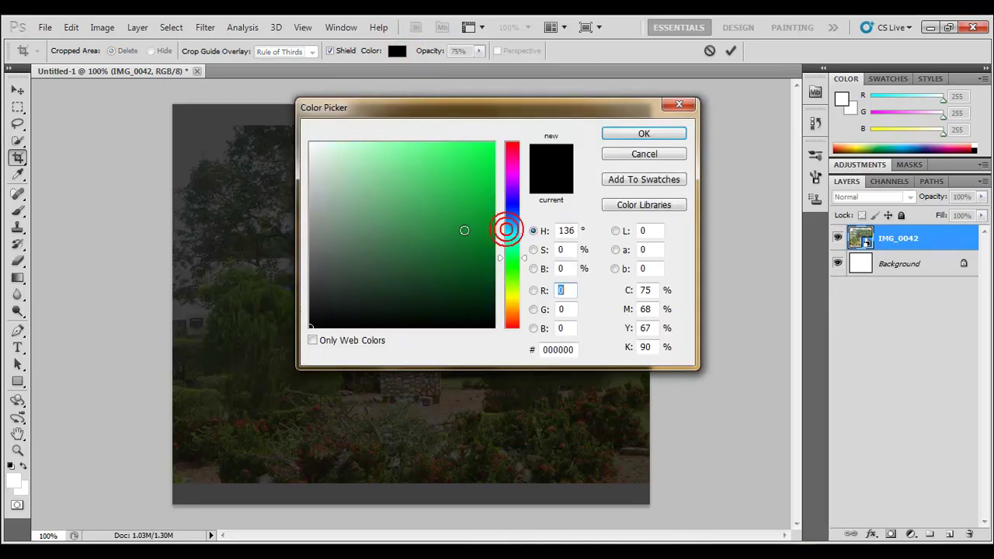
pyautogui.click(492, 163)
pyautogui.moveTo(512, 249); pyautogui.dragTo(512, 237)
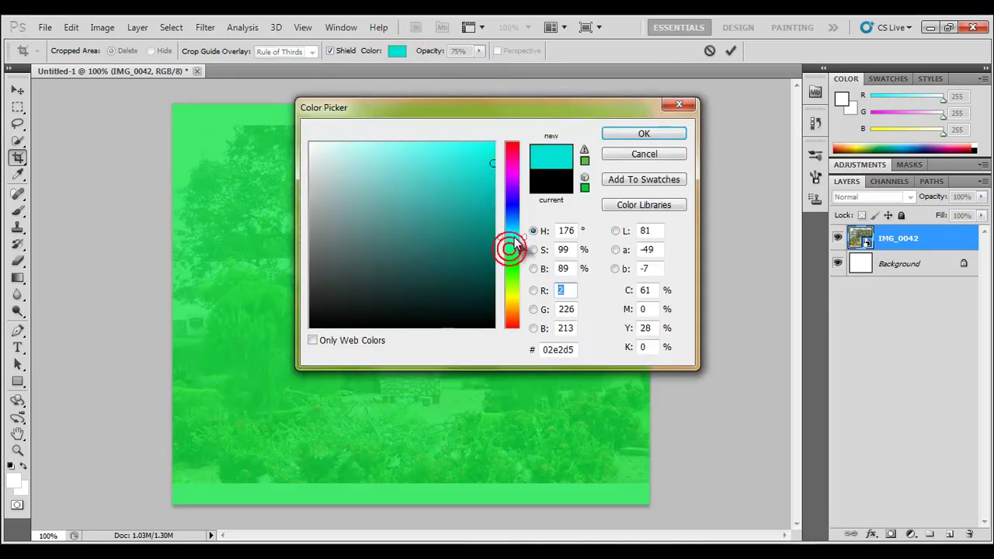
pyautogui.click(472, 164)
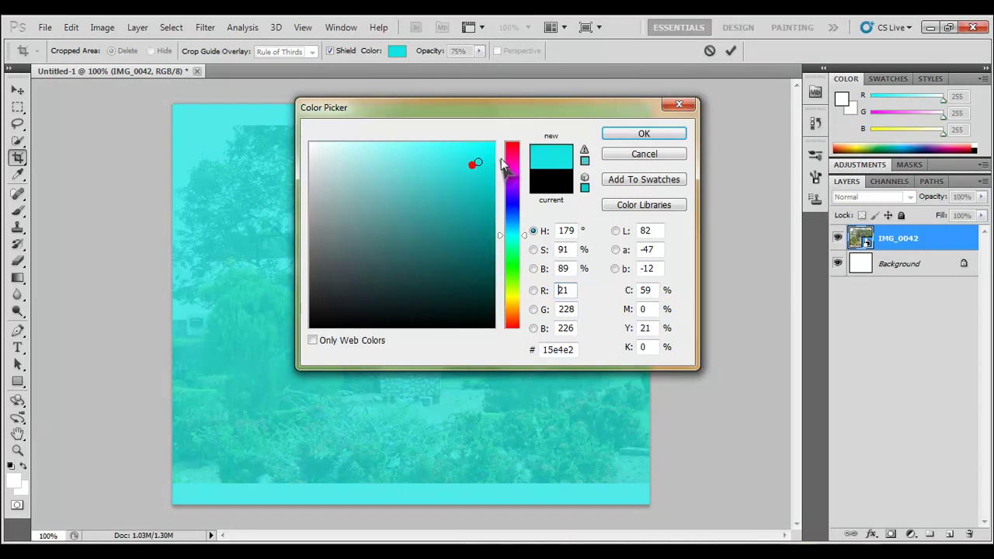
pyautogui.click(610, 133)
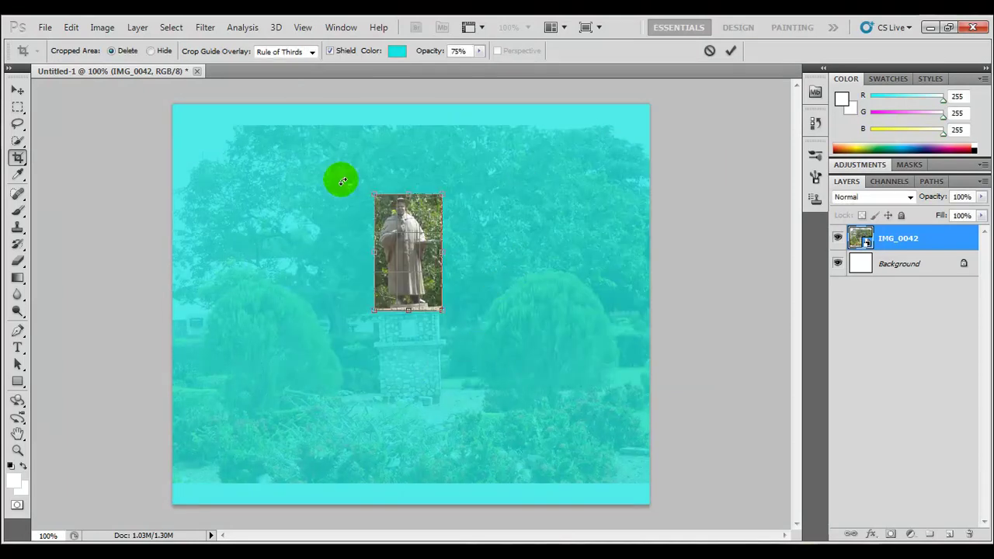
# Step: Set the crop shield color back to black
pyautogui.click(397, 51)
pyautogui.moveTo(406, 215); pyautogui.dragTo(274, 358)
pyautogui.click(638, 135)
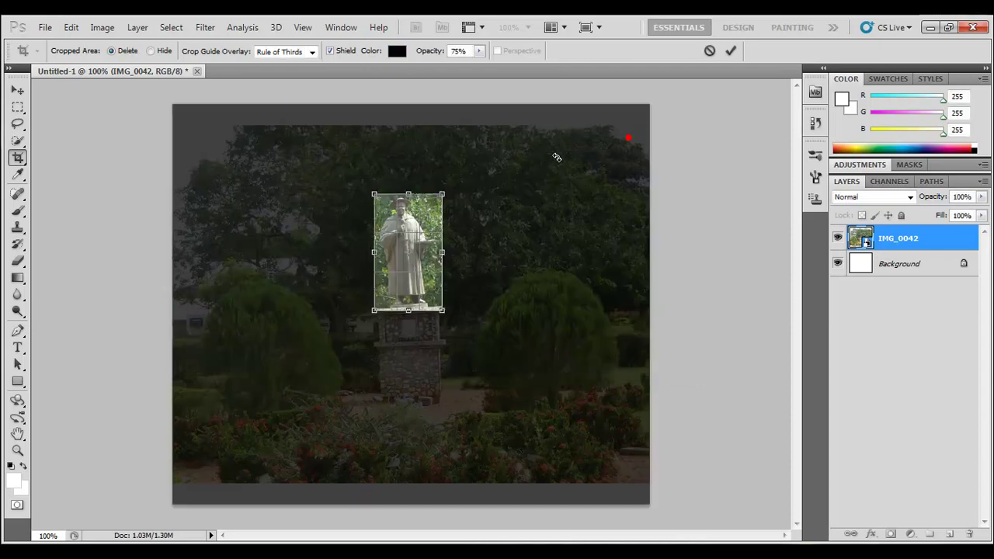
# Step: Try the crop shield at 100% and 1% opacity, and set it back to 75%
pyautogui.click(479, 53)
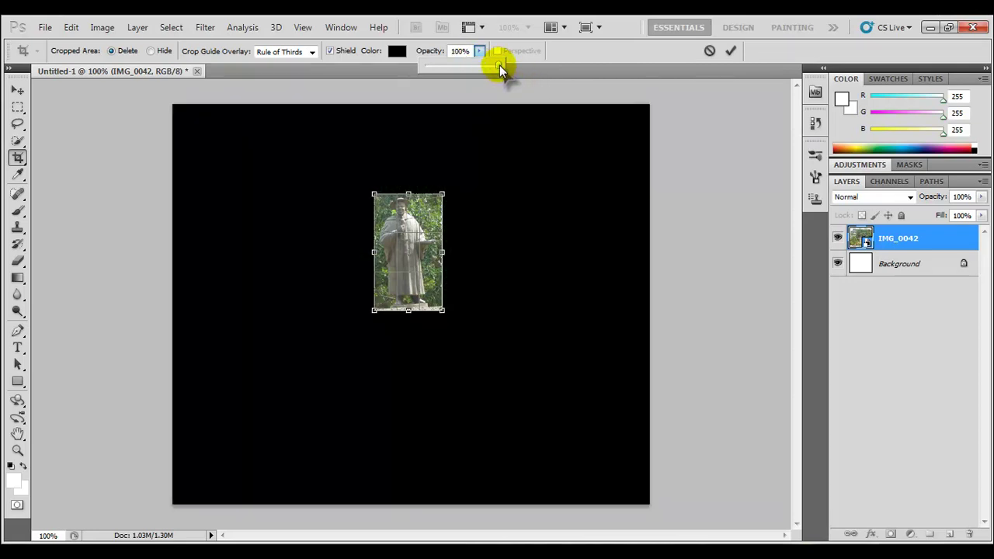
pyautogui.moveTo(497, 65); pyautogui.dragTo(424, 67)
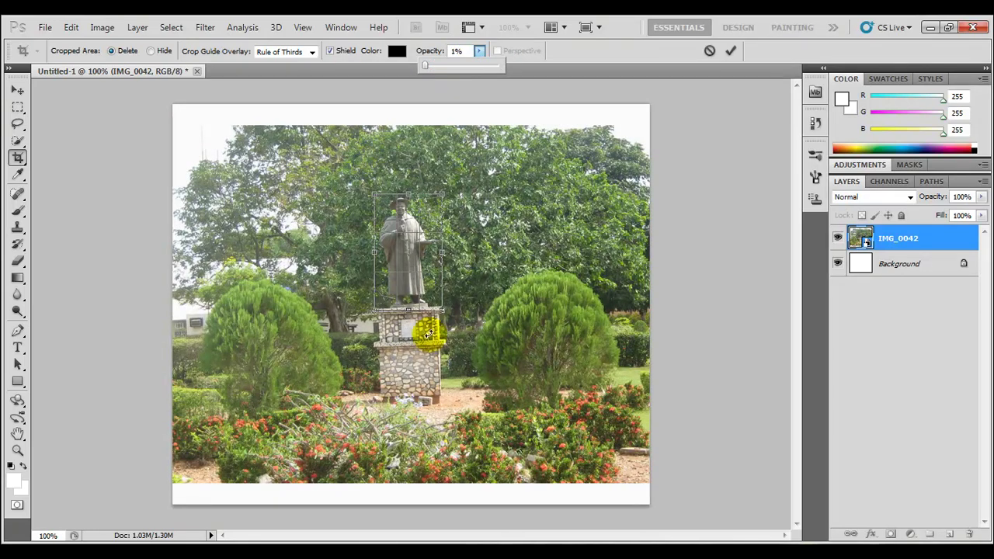
pyautogui.moveTo(462, 65); pyautogui.dragTo(479, 69)
pyautogui.doubleClick(458, 50)
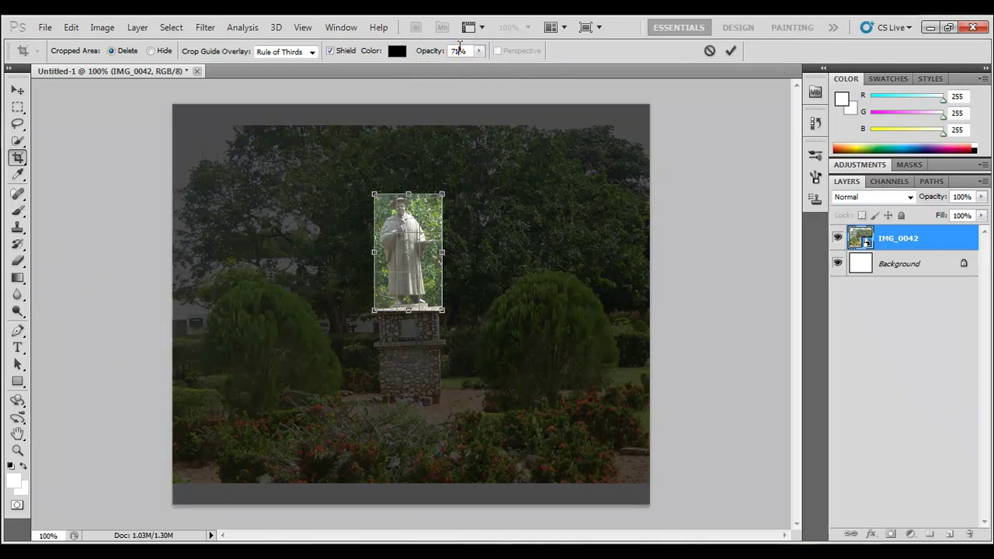
pyautogui.write('75')
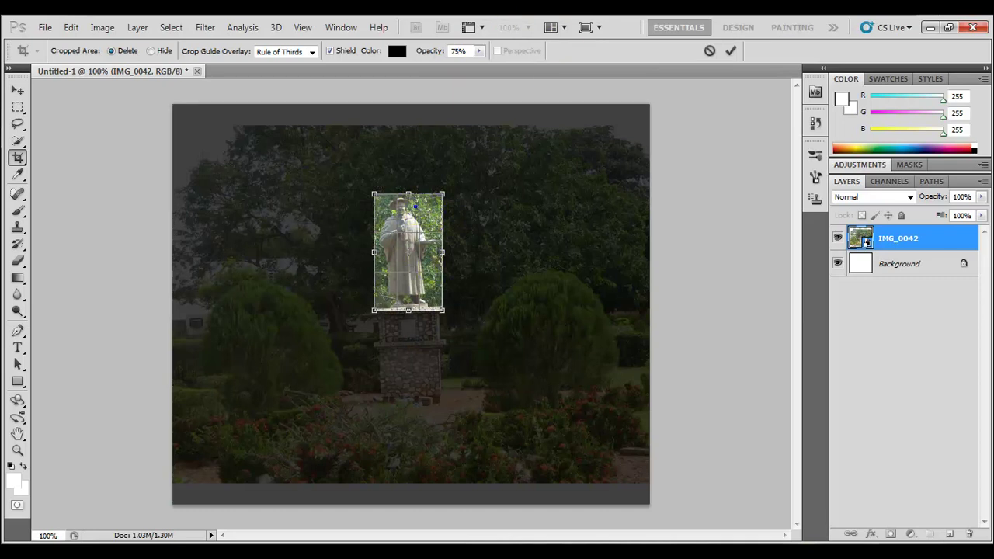
# Step: Apply the crop to trim the image to the frame around the statue
pyautogui.rightClick(416, 211)
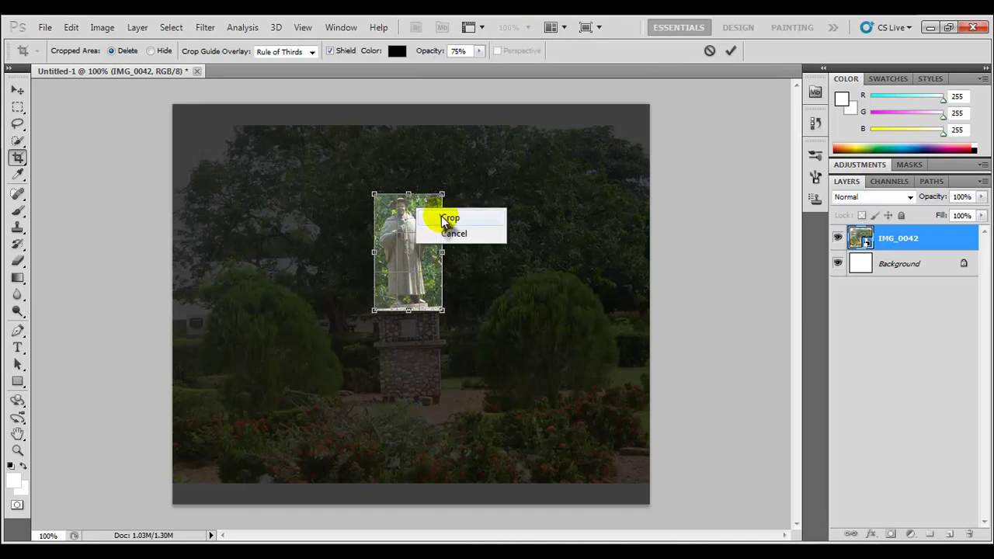
pyautogui.click(456, 219)
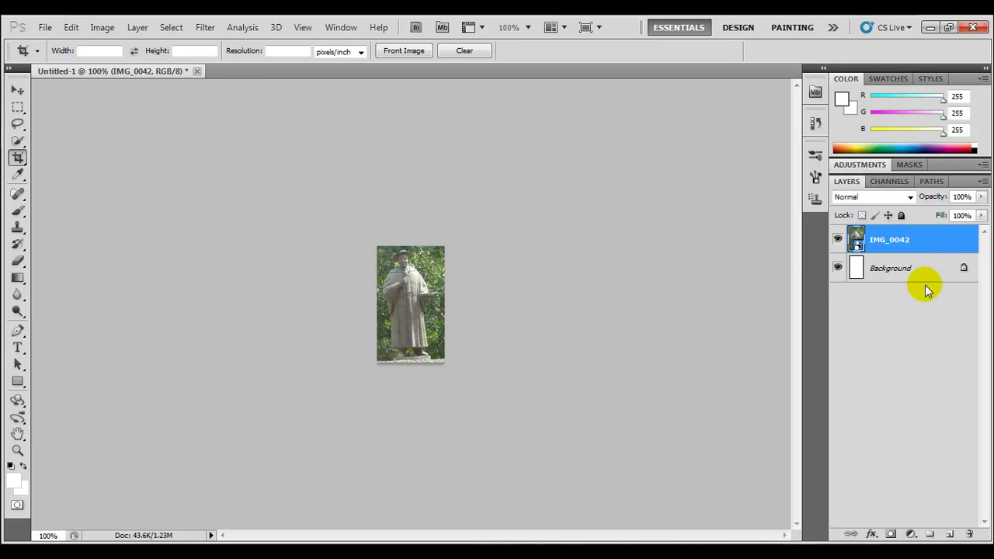
# Step: Add a new empty layer and place it between the IMG_0042 layer and the Background
pyautogui.click(950, 535)
pyautogui.moveTo(905, 240); pyautogui.dragTo(910, 273)
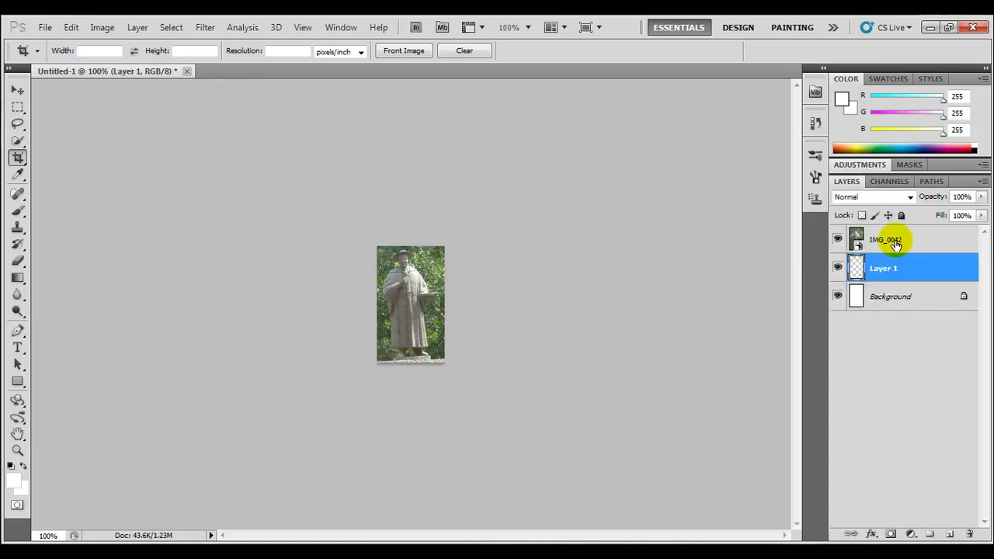